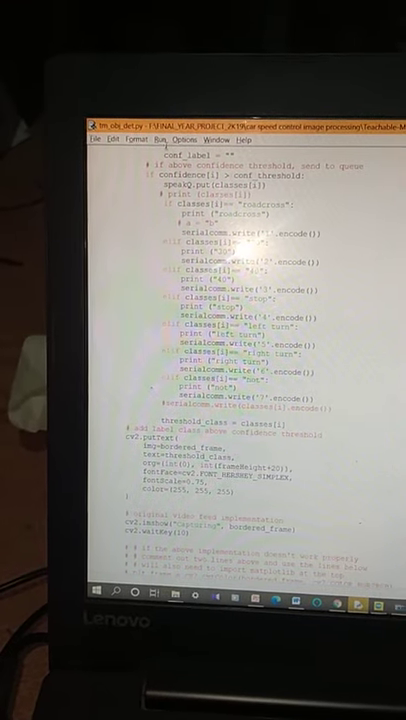
- Run the object-detection script via Run Module so a Python shell opens
{"action": "left_click", "coordinate": [155, 142]}
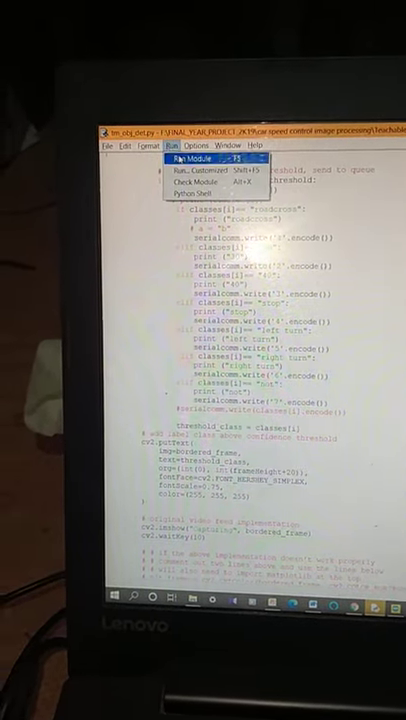
{"action": "left_click", "coordinate": [183, 166]}
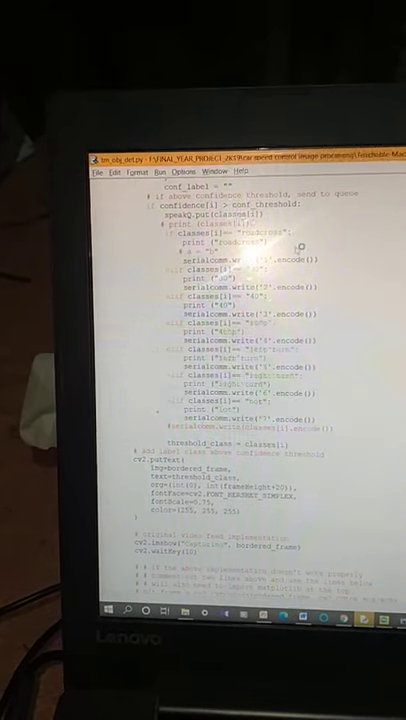